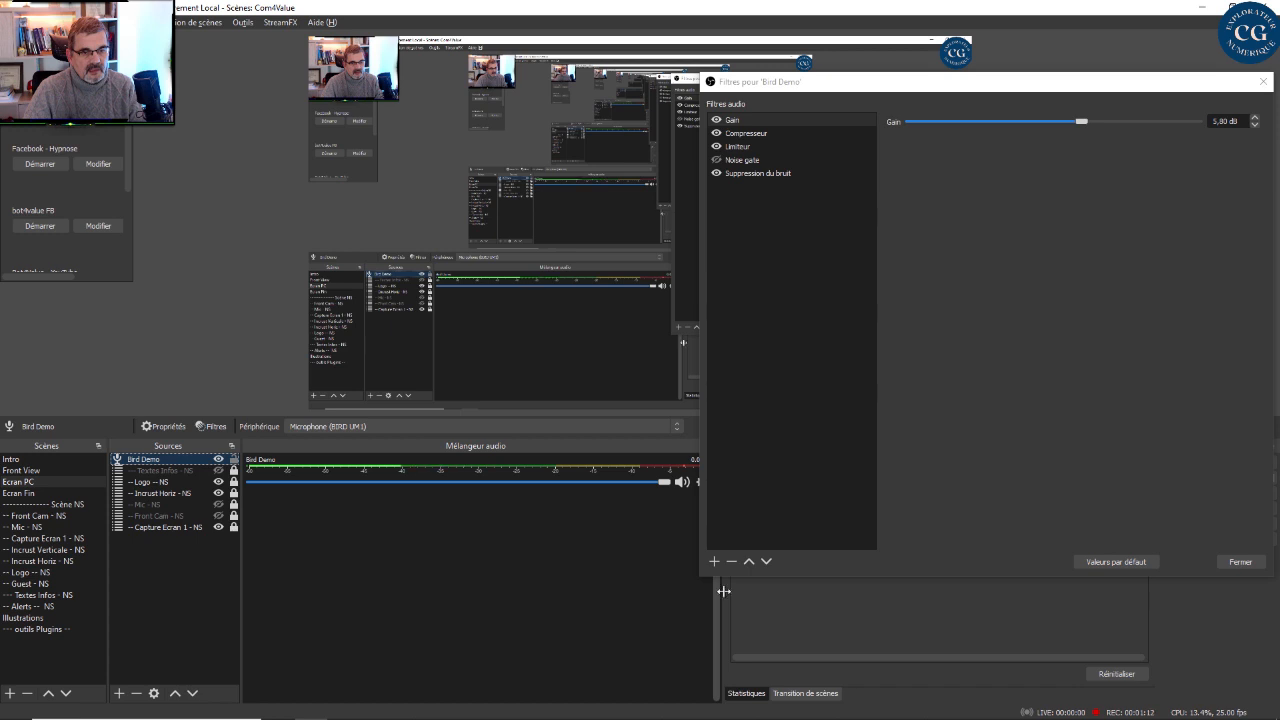
- Move the Bird Demo filters window clear of the audio meter and turn off its noise suppression, limiter, compressor and gain filters
{"action": "left_click_drag", "start_coordinate": [865, 88], "coordinate": [836, 69]}
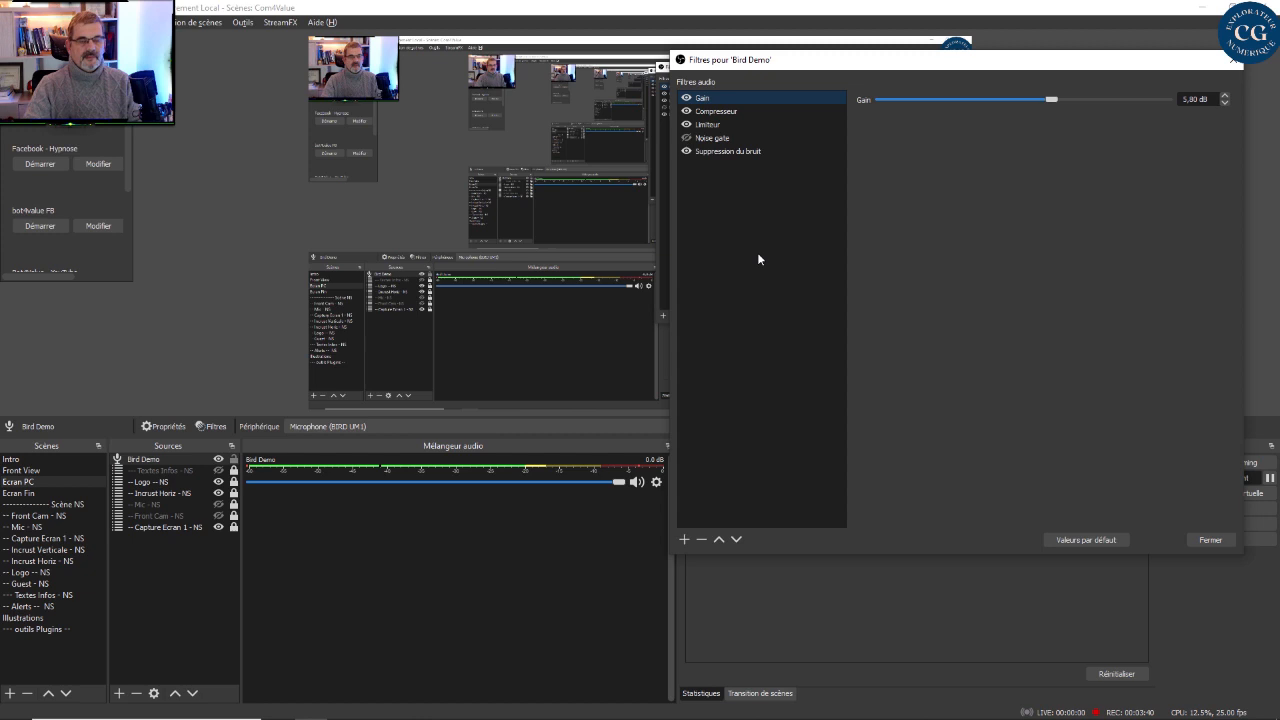
{"action": "left_click", "coordinate": [686, 151]}
{"action": "left_click", "coordinate": [686, 124]}
{"action": "left_click", "coordinate": [686, 111]}
{"action": "left_click", "coordinate": [686, 98]}
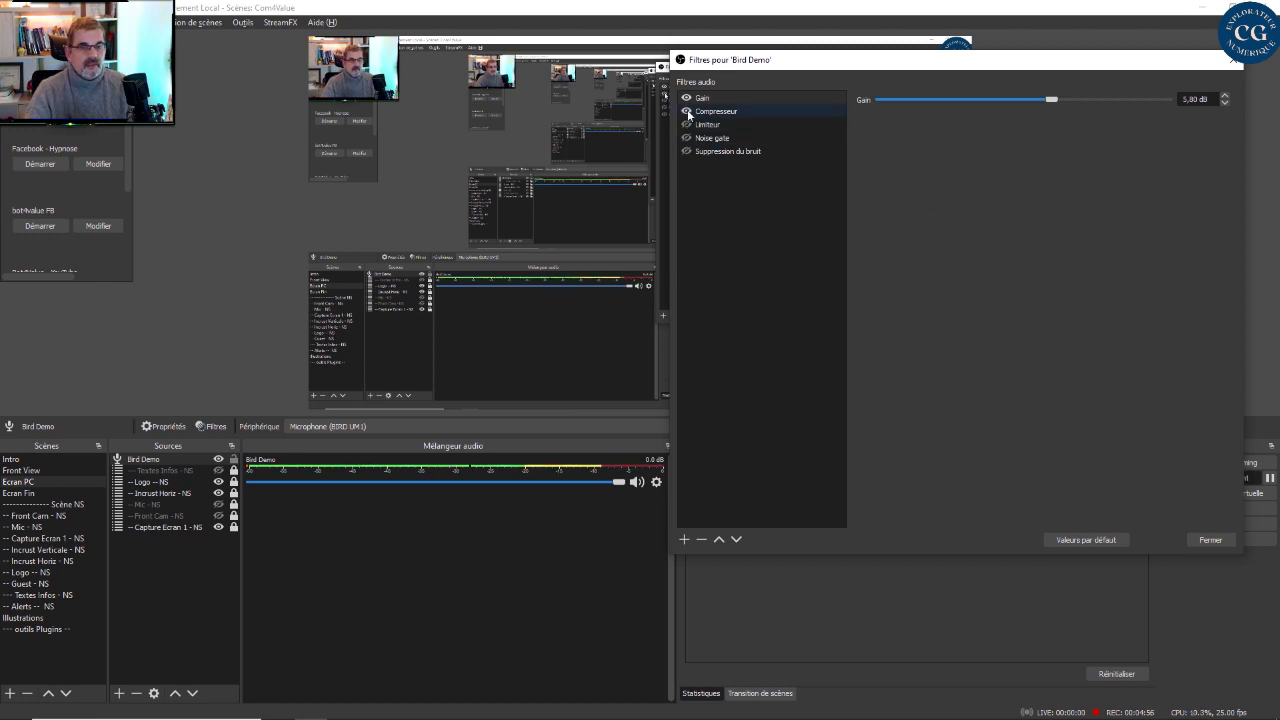
- Review the gain setting and the compressor's parameters, especially its threshold, against the microphone level
{"action": "left_click", "coordinate": [738, 112]}
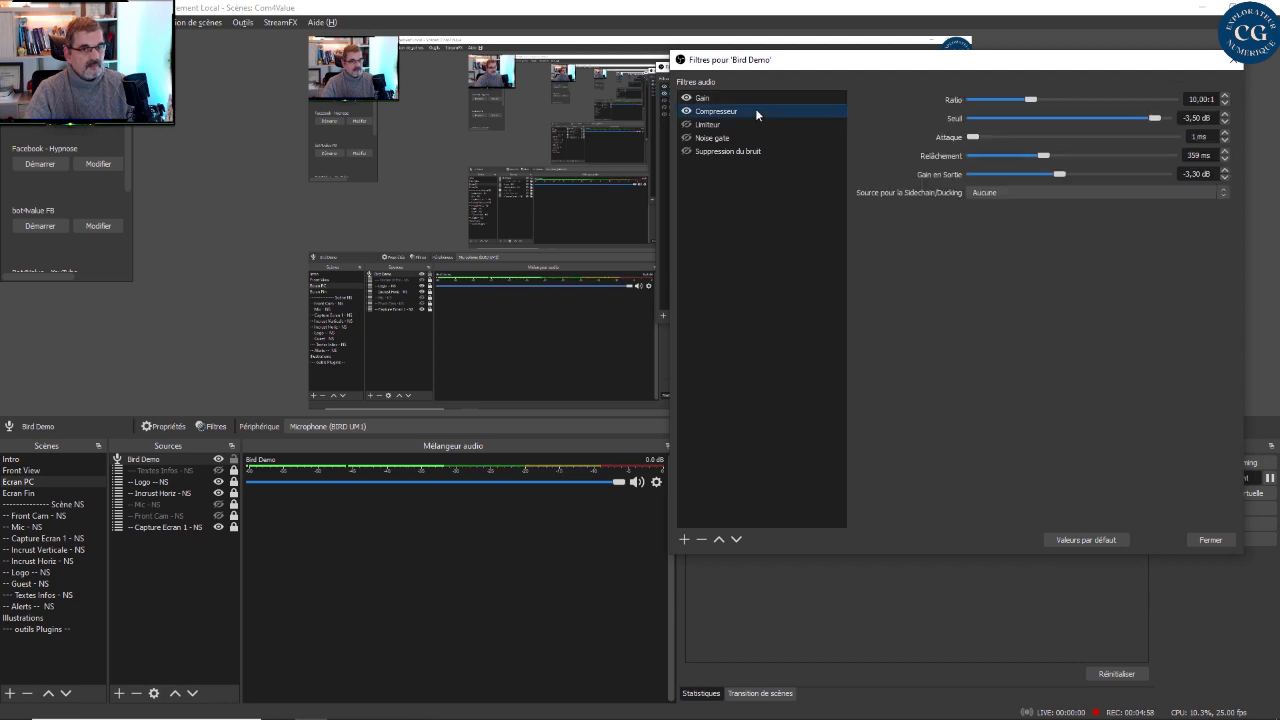
{"action": "left_click", "coordinate": [835, 97]}
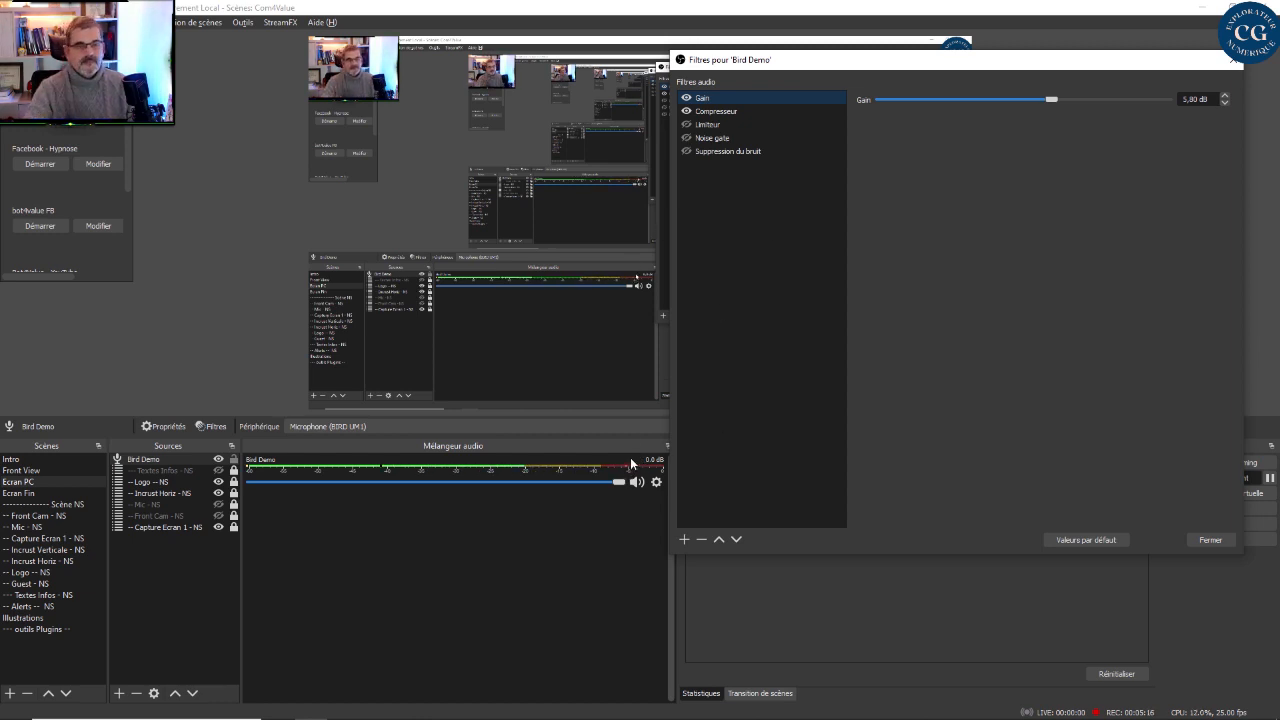
{"action": "left_click", "coordinate": [736, 110]}
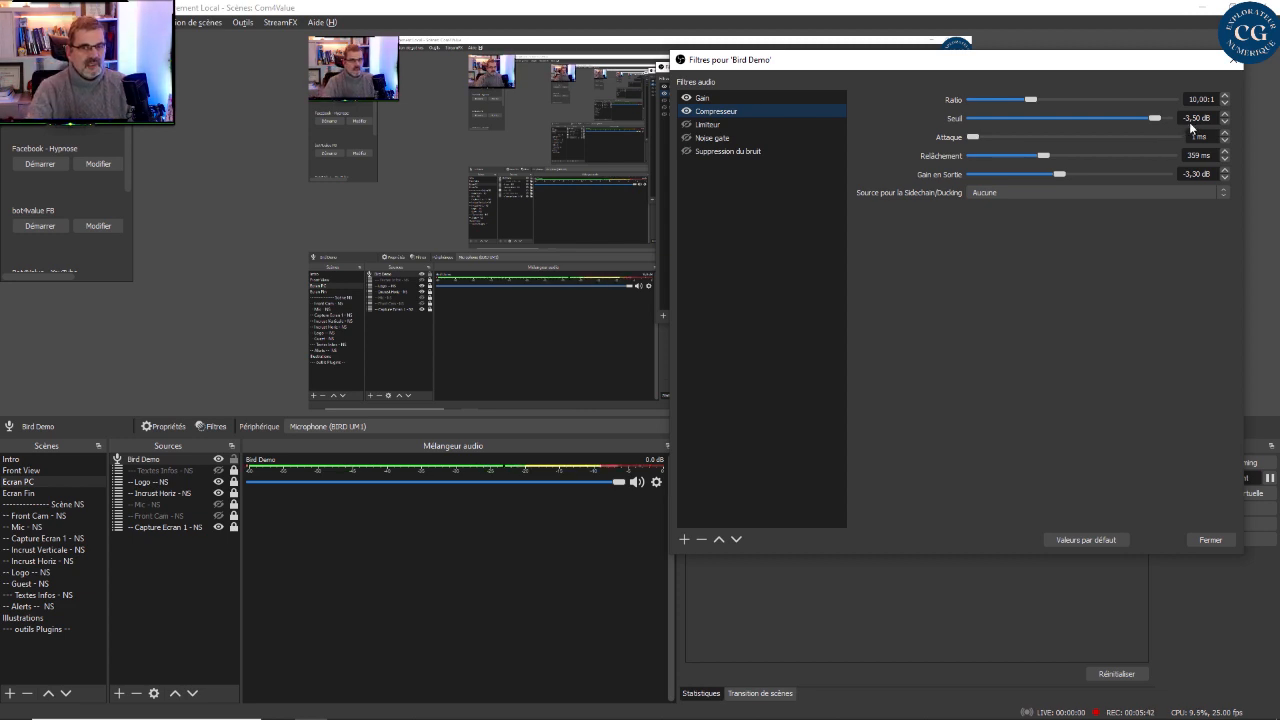
{"action": "left_click_drag", "start_coordinate": [1185, 118], "coordinate": [1203, 118]}
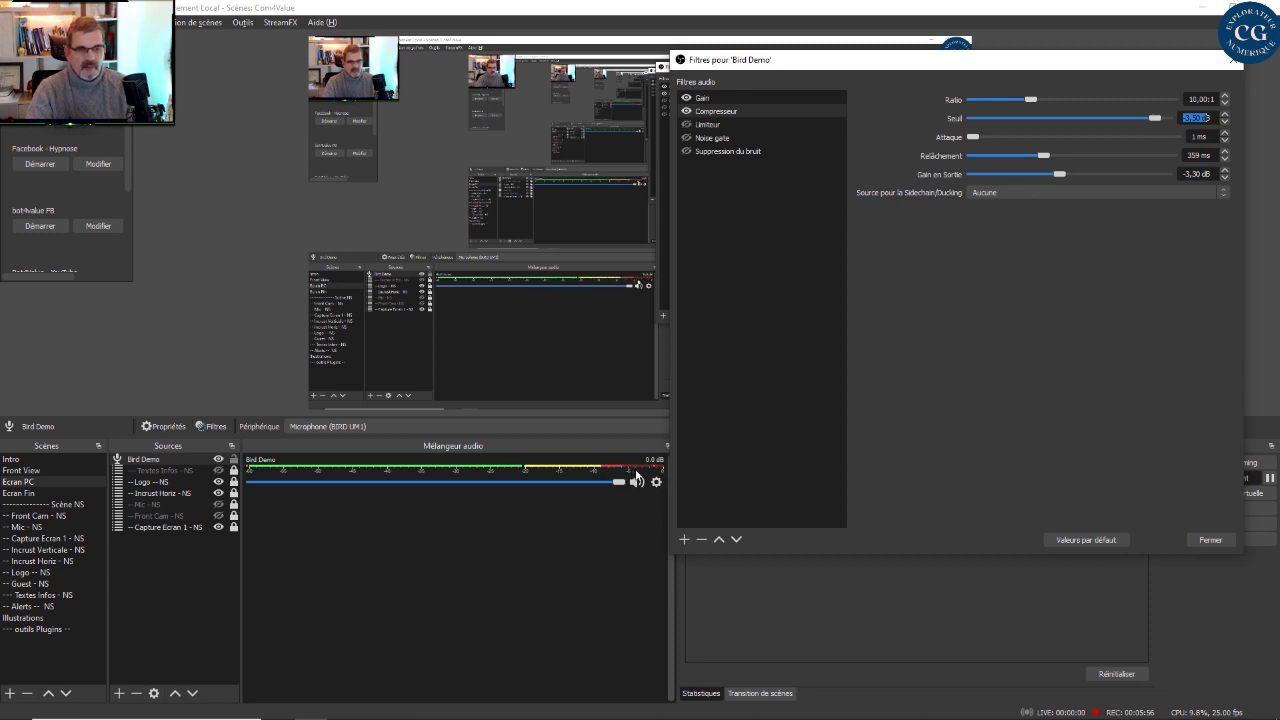
{"action": "left_click", "coordinate": [686, 116]}
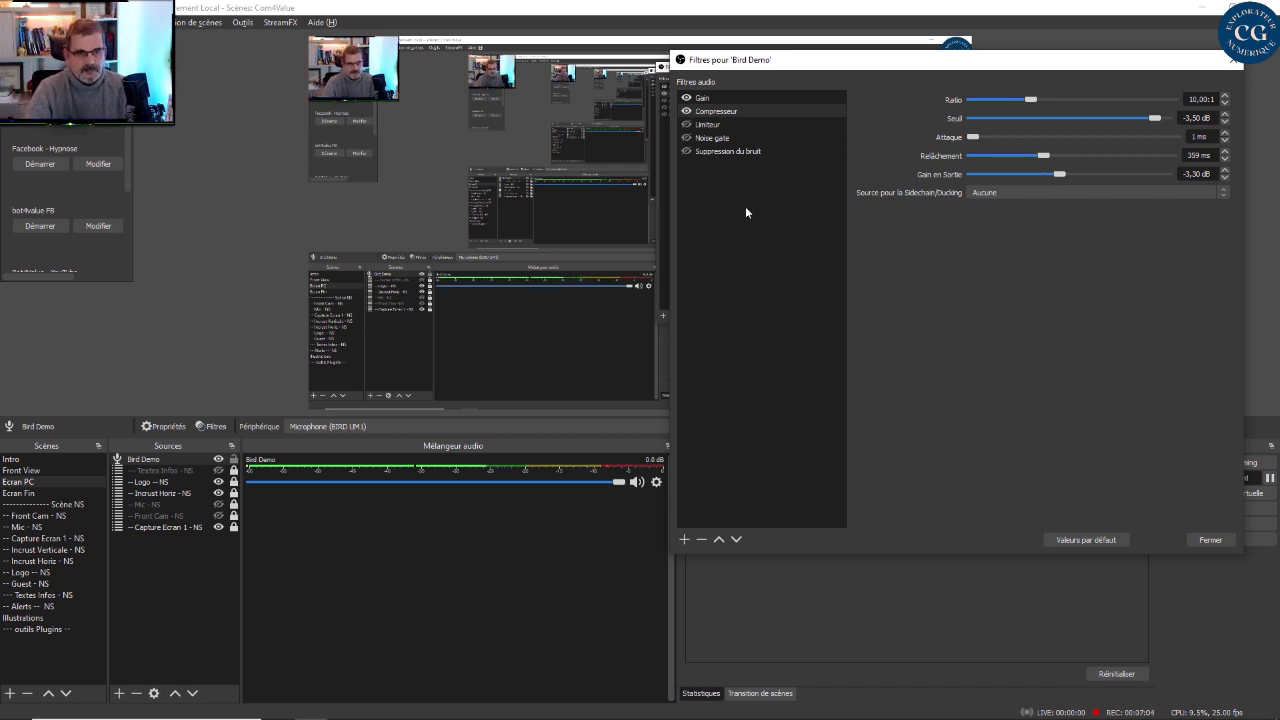
- Enable the limiter filter, and set the threshold of the noise gate's ReaGate plug-in to -33.6 dB
{"action": "left_click", "coordinate": [689, 125]}
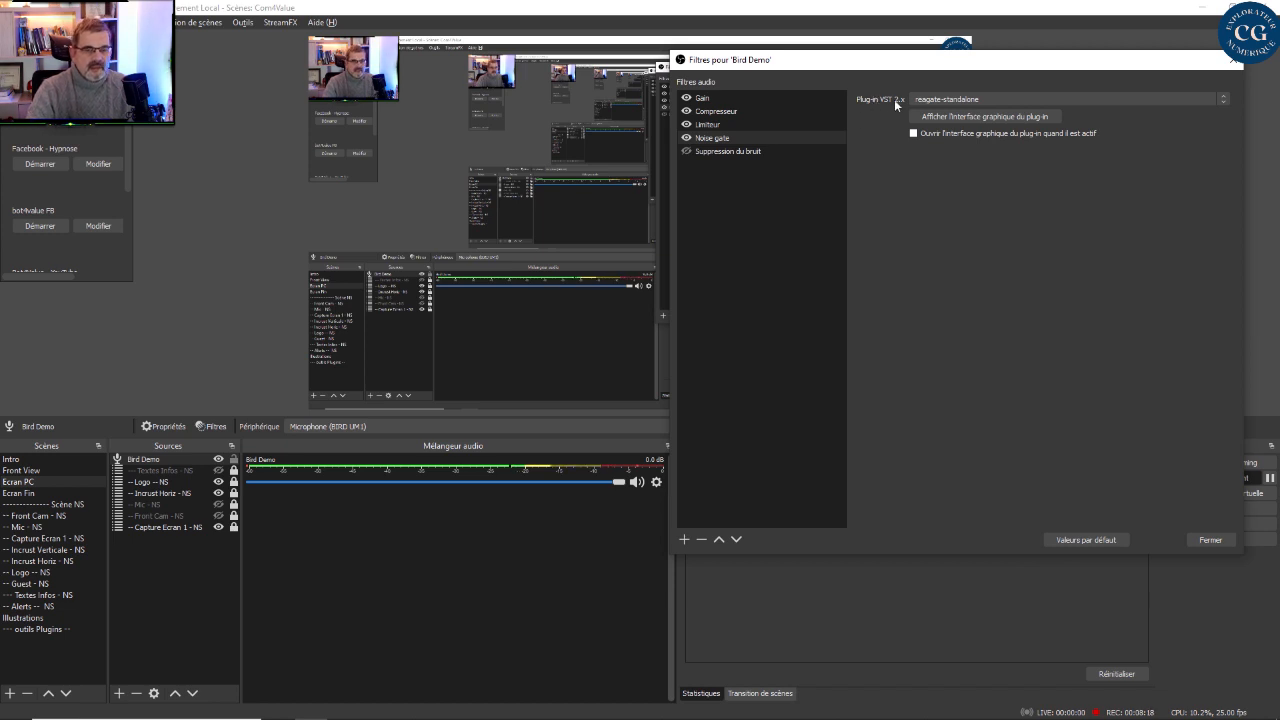
{"action": "left_click", "coordinate": [1018, 97]}
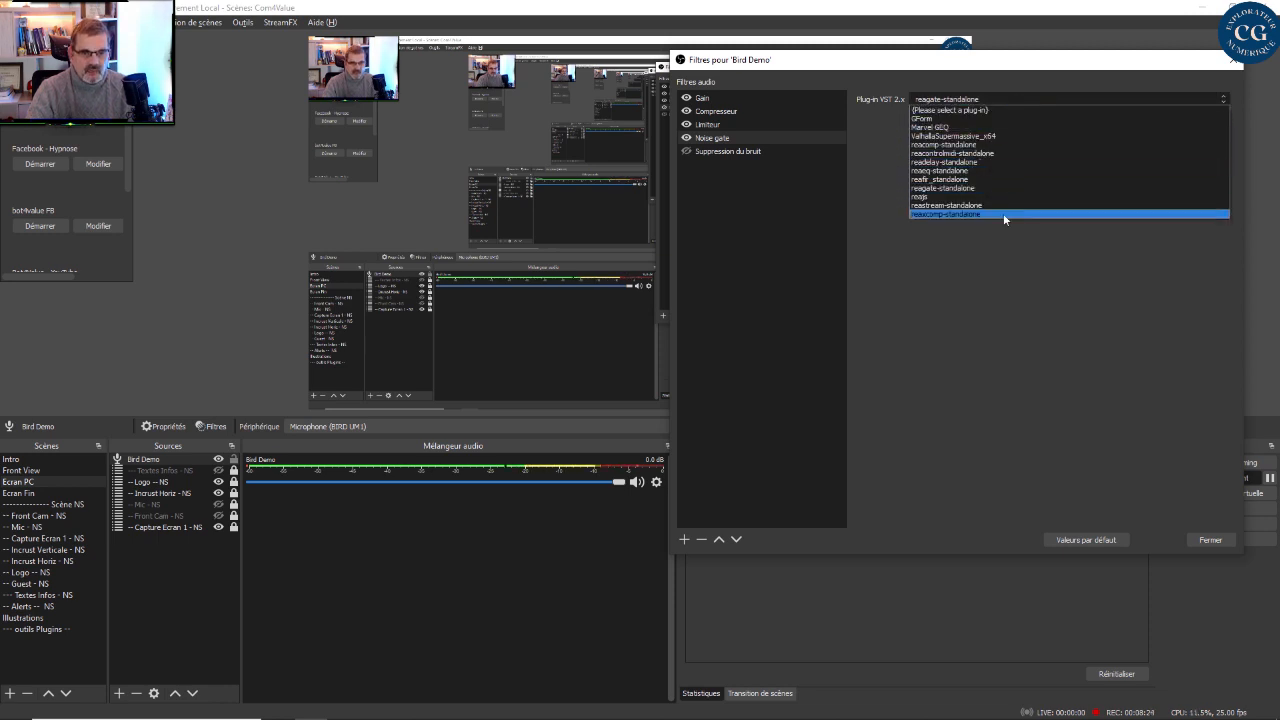
{"action": "left_click", "coordinate": [1014, 95]}
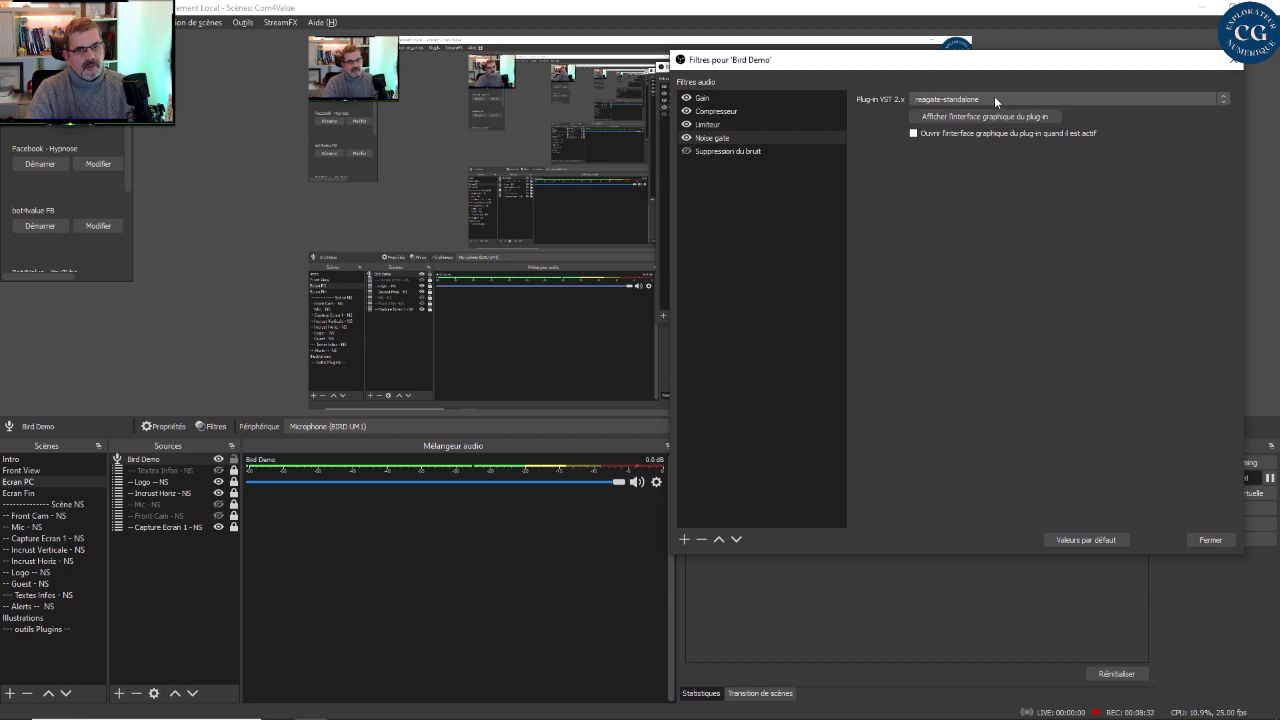
{"action": "left_click", "coordinate": [945, 116]}
{"action": "left_click_drag", "start_coordinate": [648, 195], "coordinate": [798, 164]}
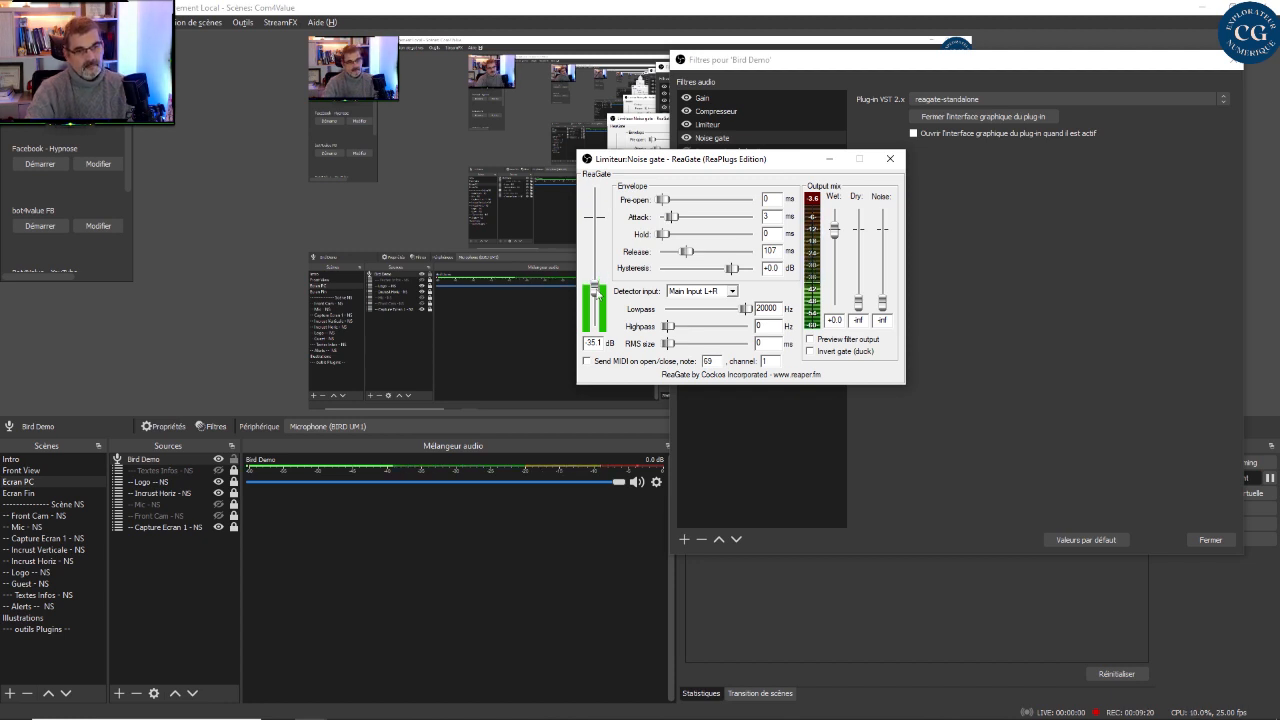
{"action": "left_click_drag", "start_coordinate": [598, 292], "coordinate": [597, 290]}
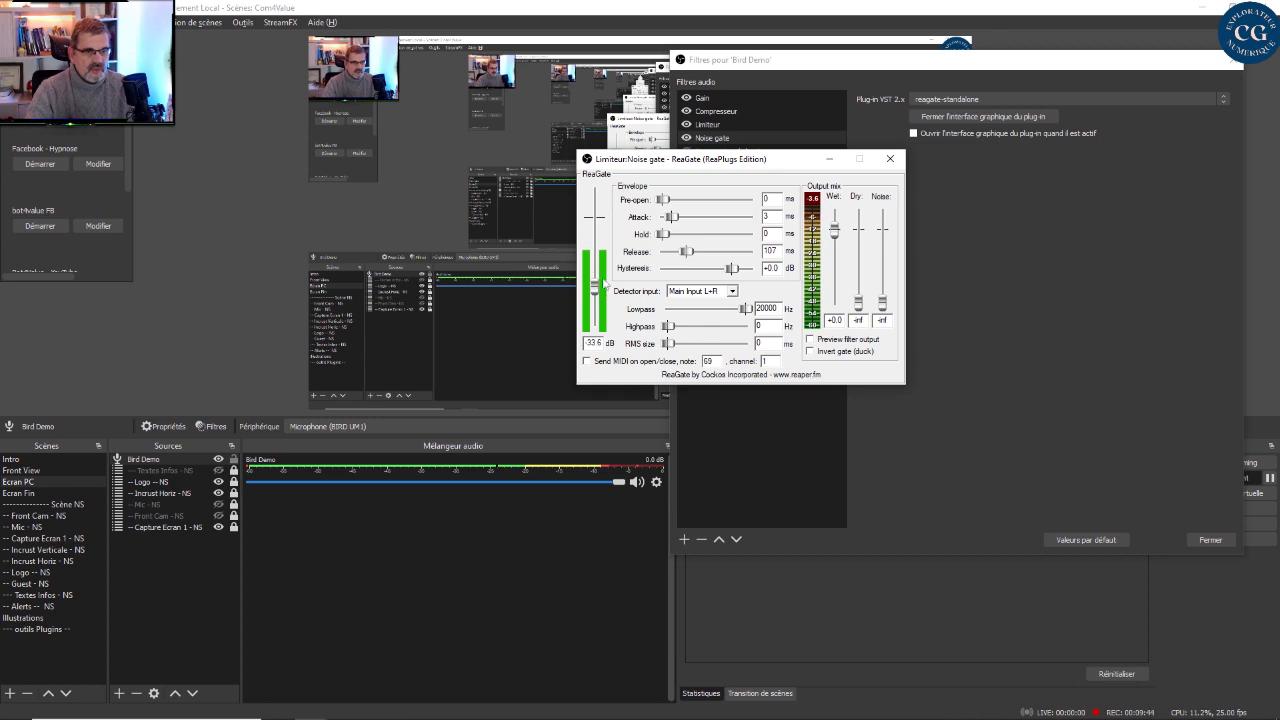
{"action": "left_click", "coordinate": [893, 161]}
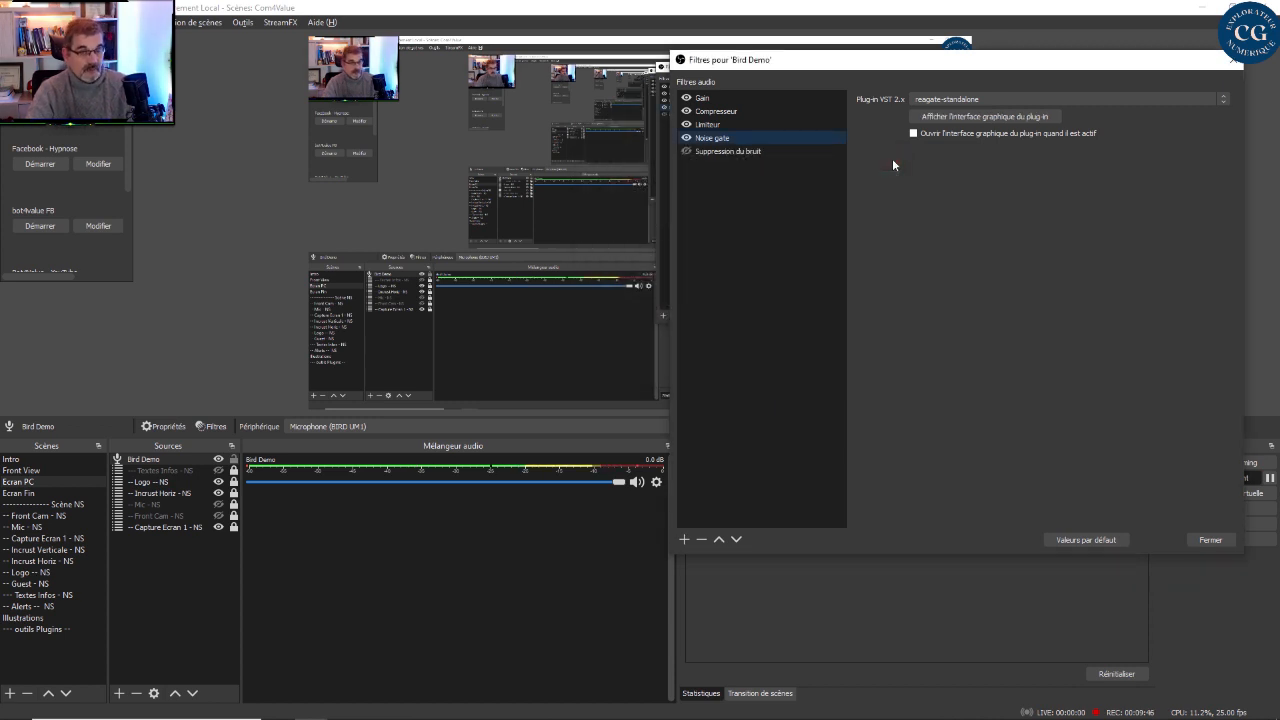
- Enable the noise suppression filter and choose the RNNoise method for it
{"action": "left_click", "coordinate": [732, 151]}
{"action": "left_click", "coordinate": [684, 540]}
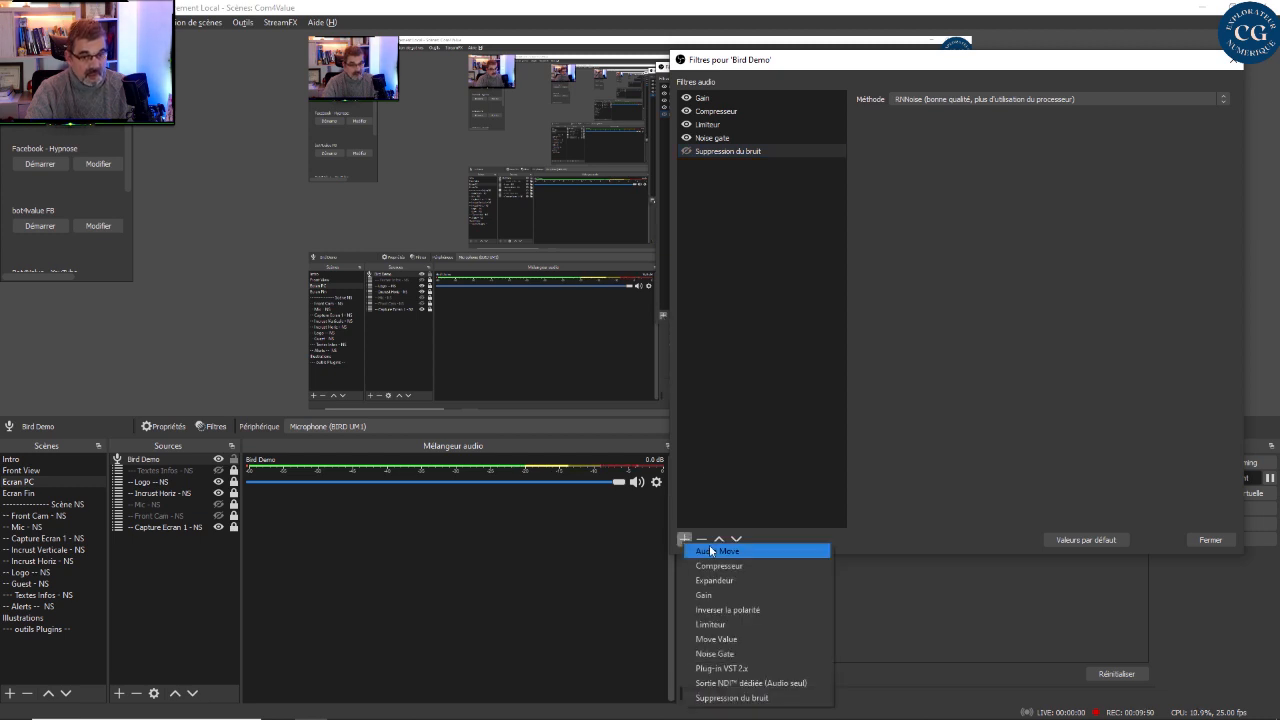
{"action": "left_click", "coordinate": [753, 381]}
{"action": "left_click", "coordinate": [687, 151]}
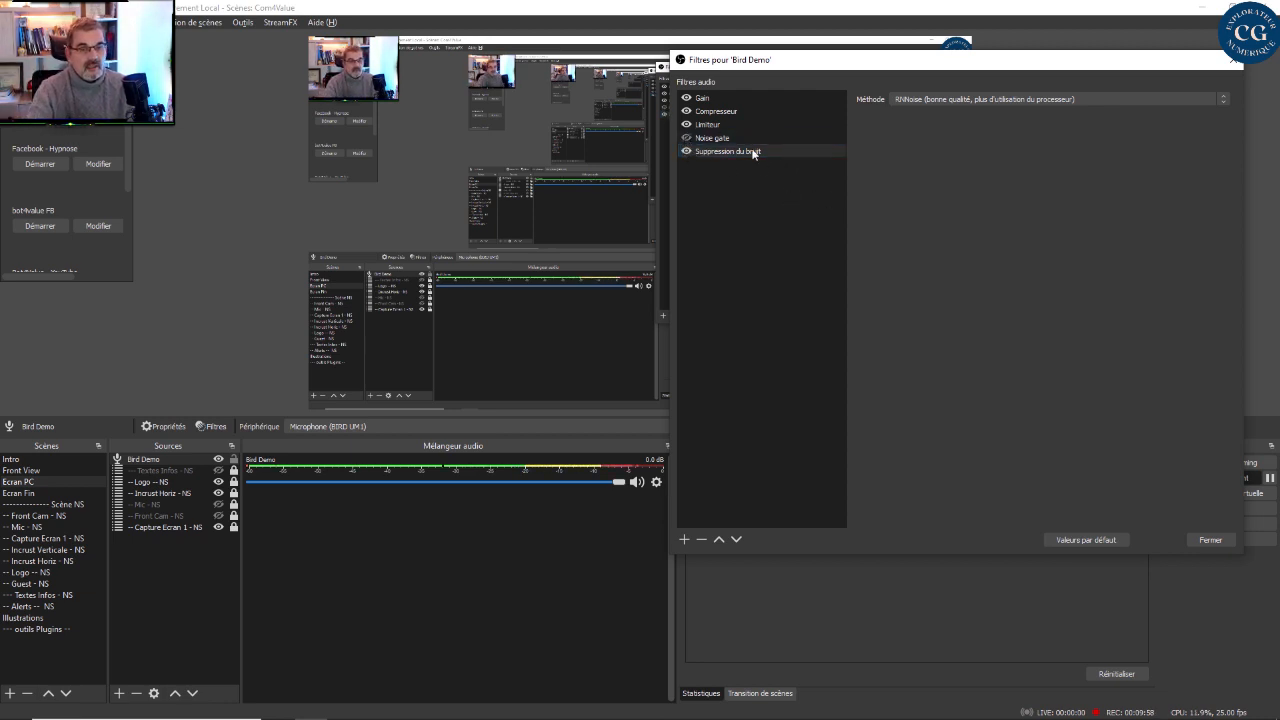
{"action": "left_click", "coordinate": [1045, 100]}
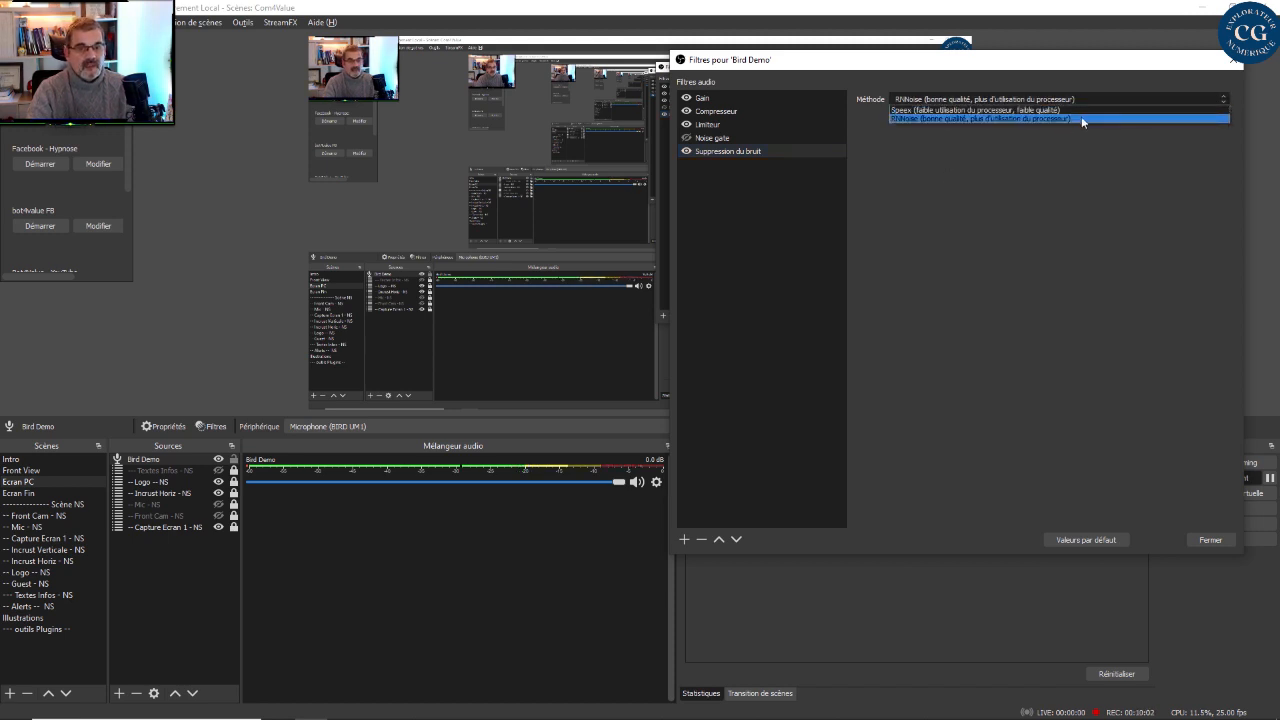
{"action": "left_click", "coordinate": [1081, 116]}
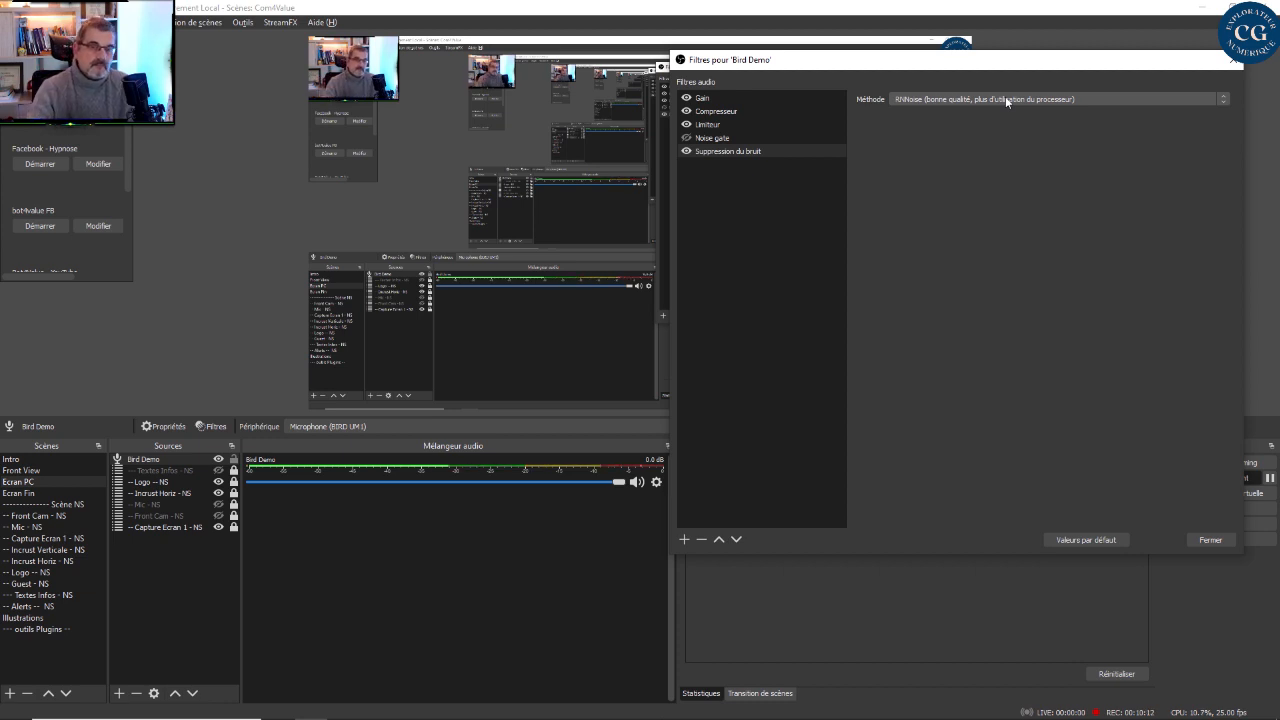
- Compare the noise gate and noise suppression filters, and turn noise suppression back on
{"action": "left_click", "coordinate": [713, 145]}
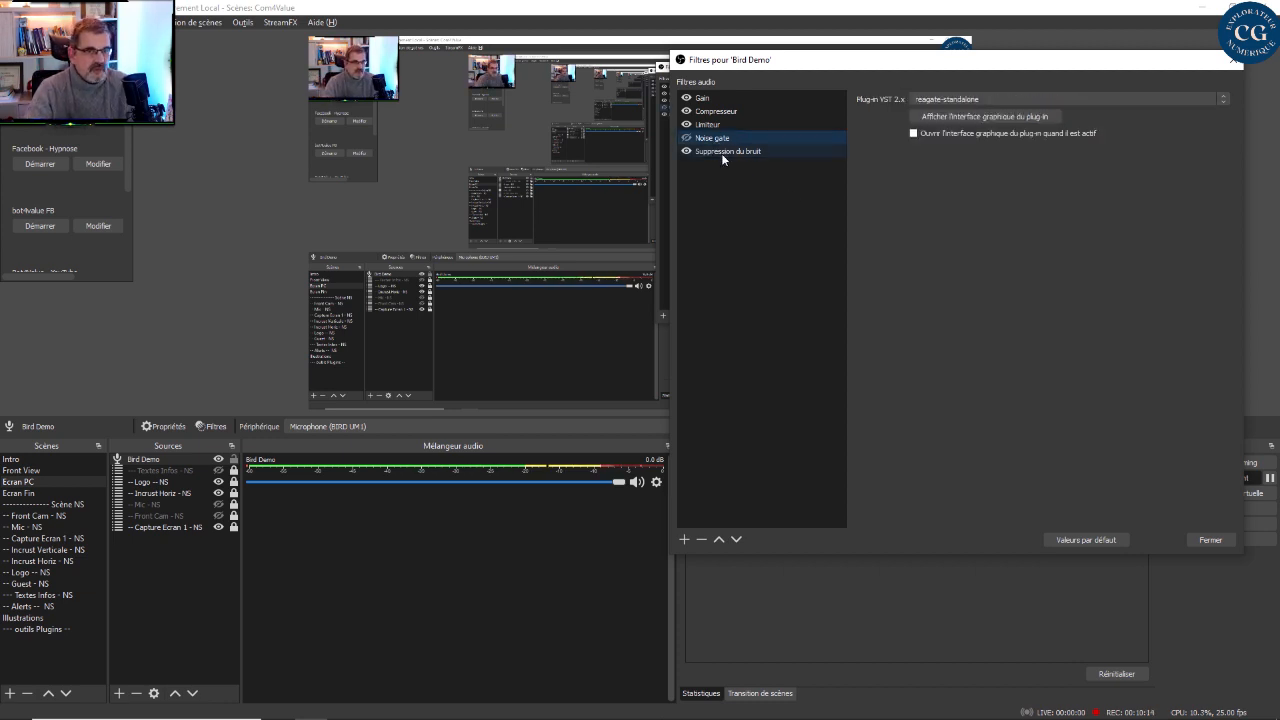
{"action": "left_click", "coordinate": [721, 153]}
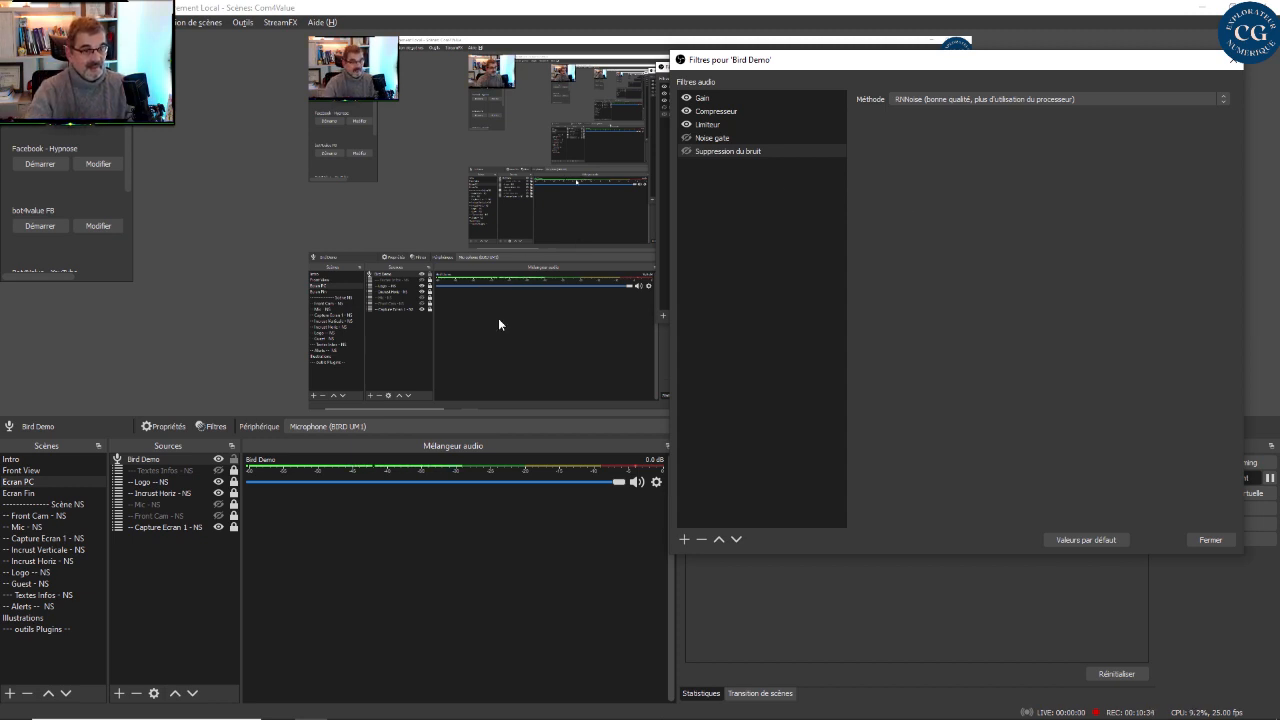
{"action": "left_click", "coordinate": [686, 152]}
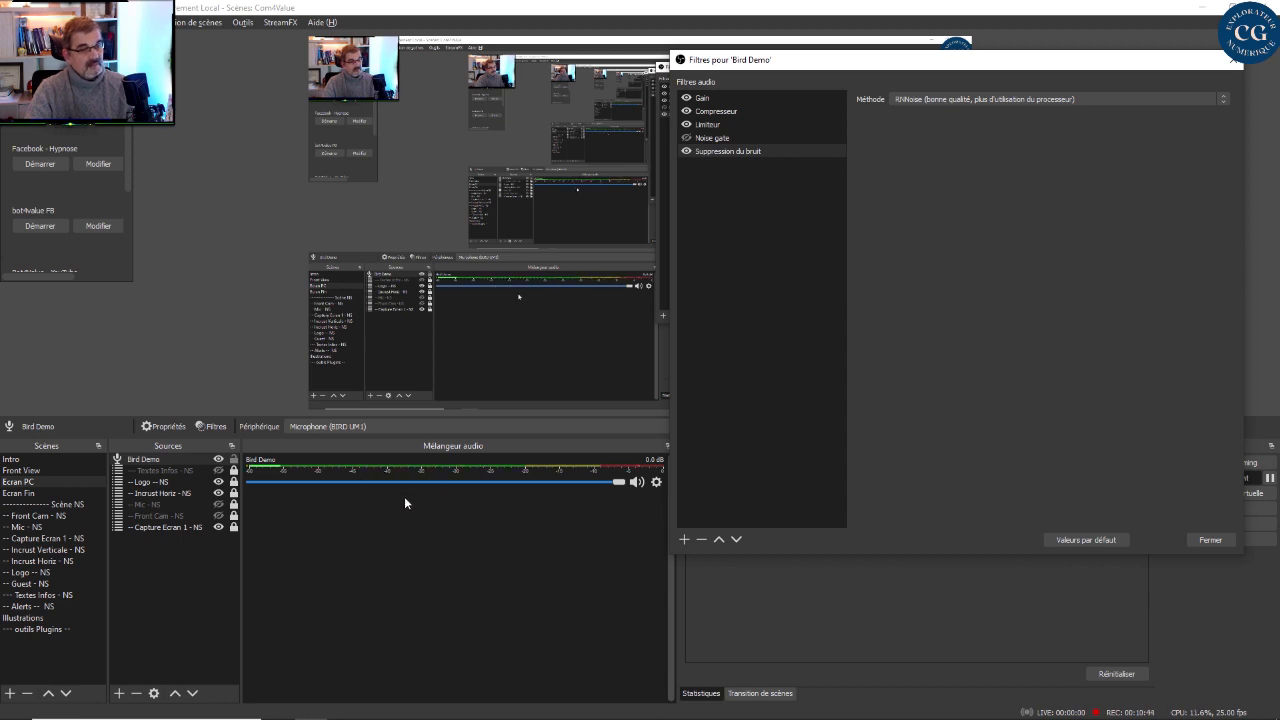
- Review the audio filter types that can be added, and close the Bird Demo filters window
{"action": "left_click_drag", "start_coordinate": [898, 66], "coordinate": [615, 90]}
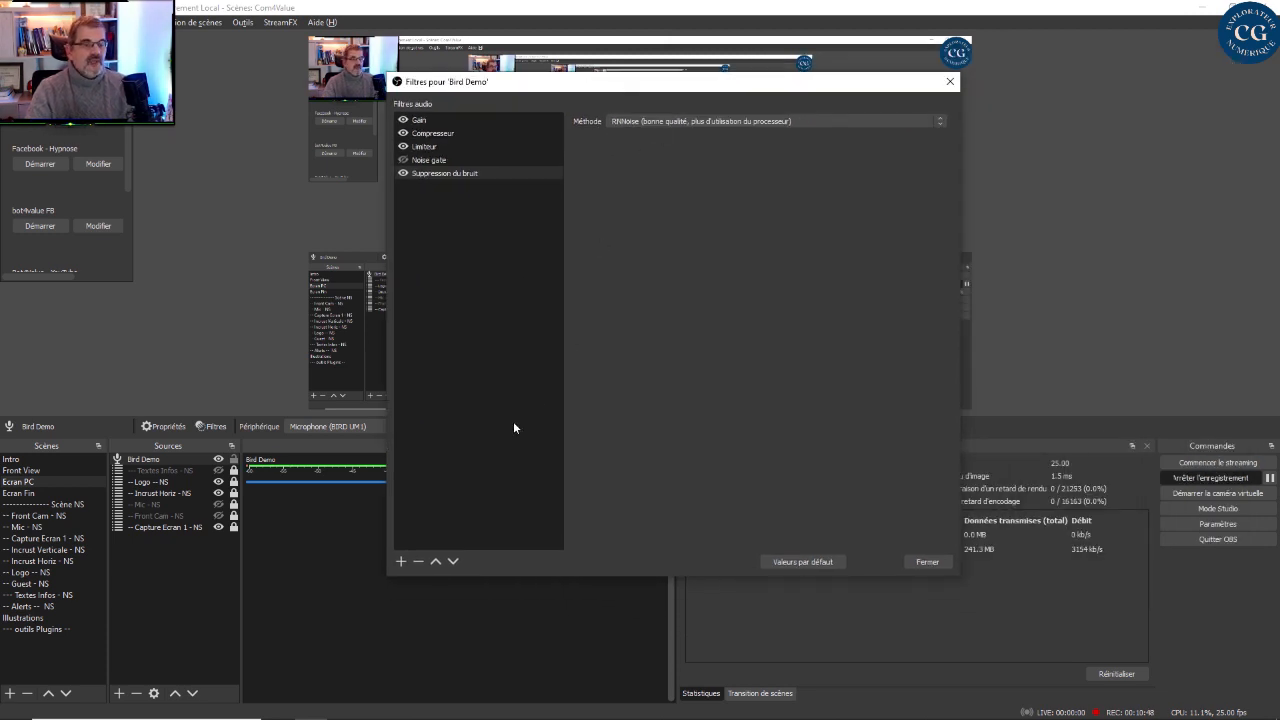
{"action": "left_click", "coordinate": [401, 562]}
{"action": "left_click", "coordinate": [688, 434]}
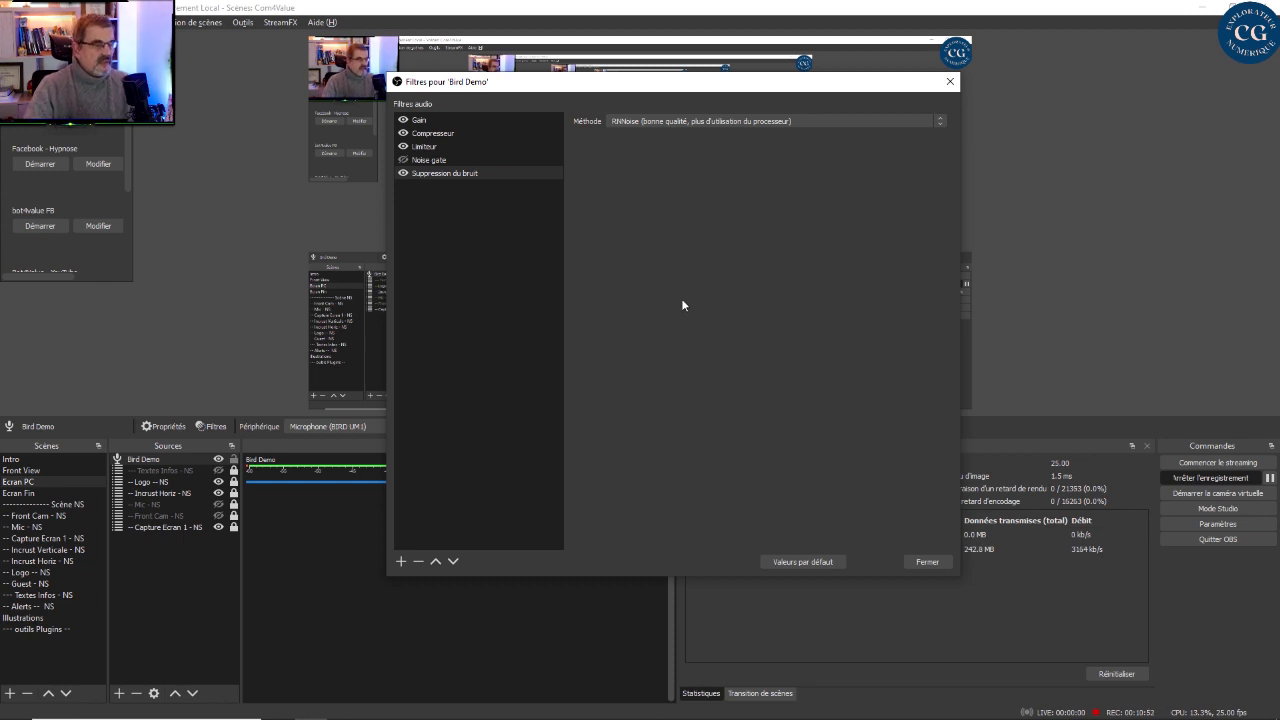
{"action": "mouse_move", "coordinate": [644, 89]}
{"action": "left_mouse_down"}
{"action": "mouse_move", "coordinate": [675, 87]}
{"action": "mouse_move", "coordinate": [627, 80]}
{"action": "left_mouse_up"}
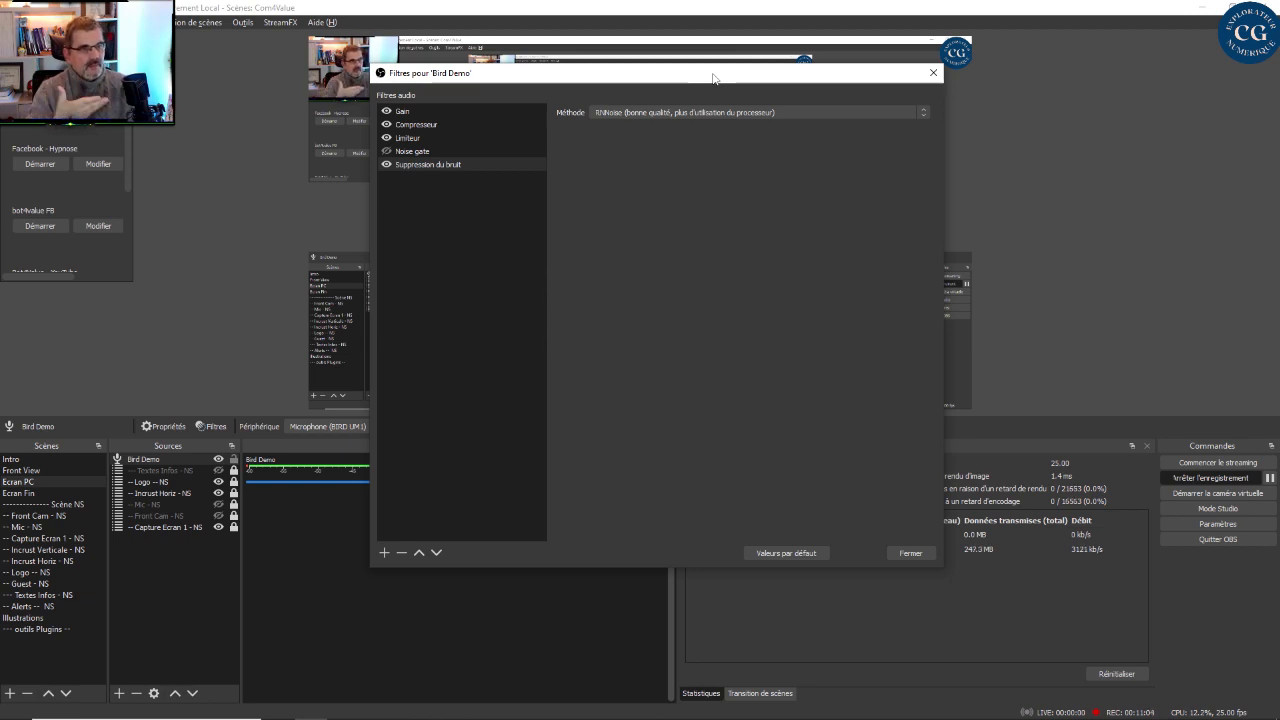
{"action": "left_click", "coordinate": [910, 553]}
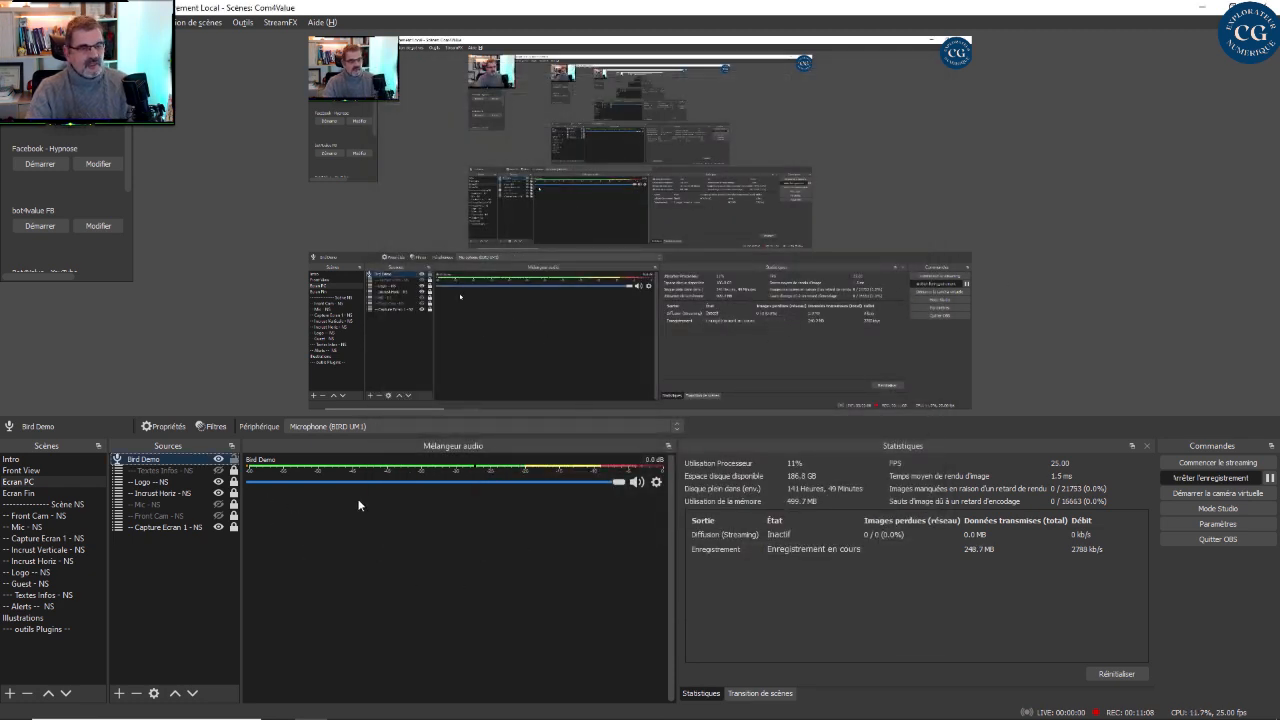